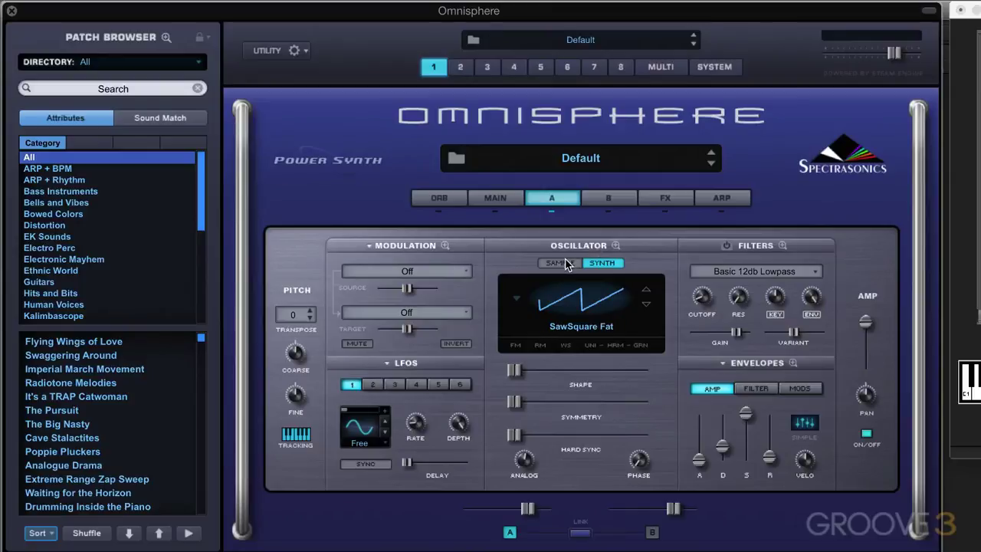
- Switch layer A's oscillator to sample mode and limit the soundsource choices to the Trilian Library
left_click(564, 262)
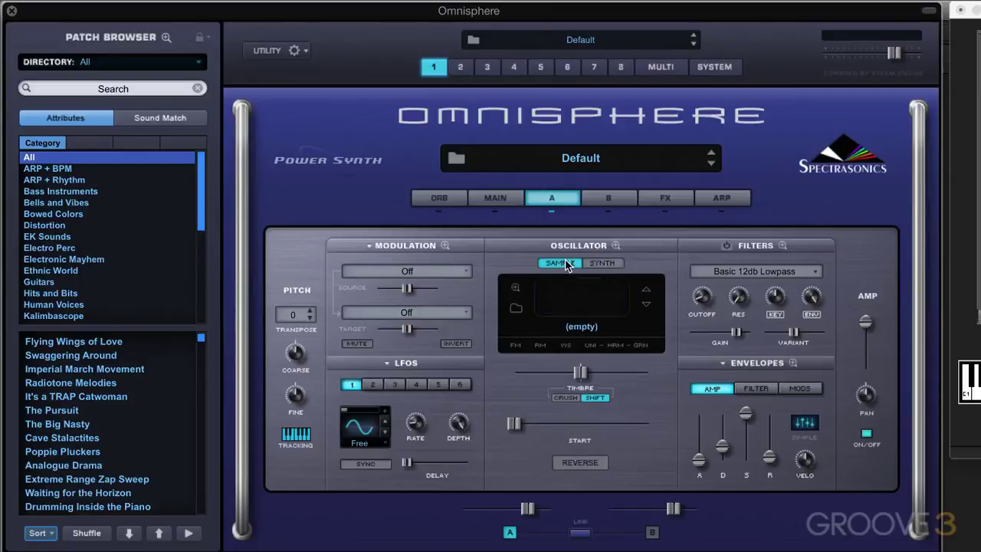
left_click(579, 307)
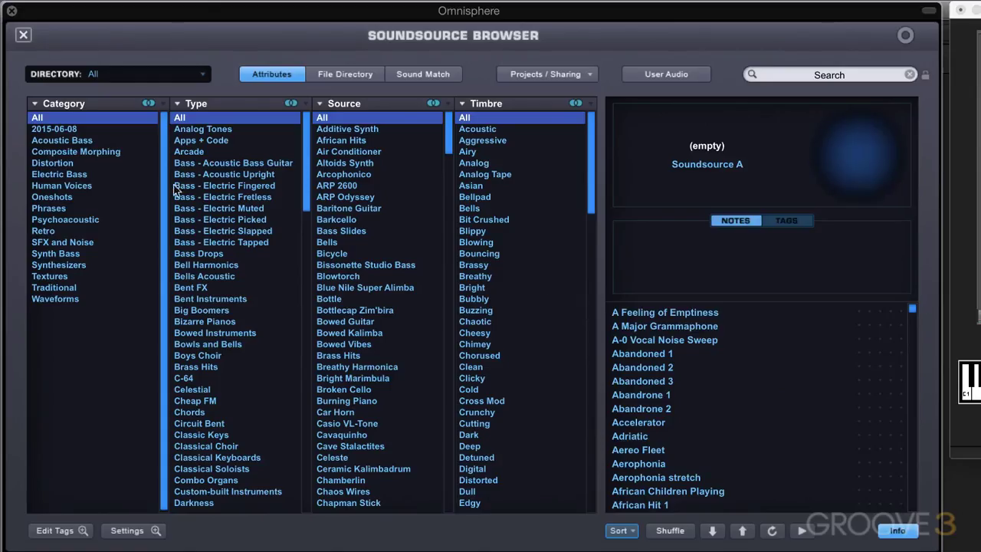
left_click(80, 76)
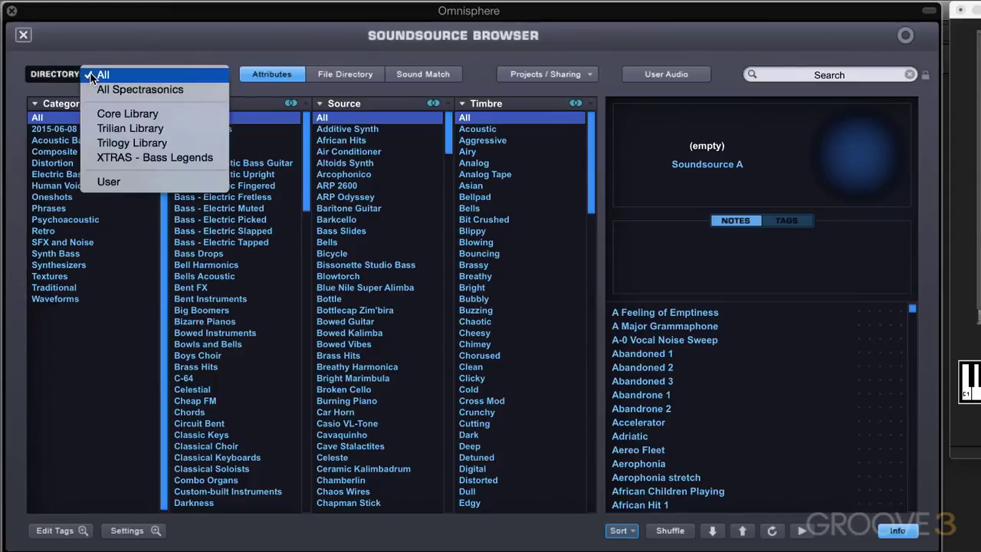
left_click(104, 128)
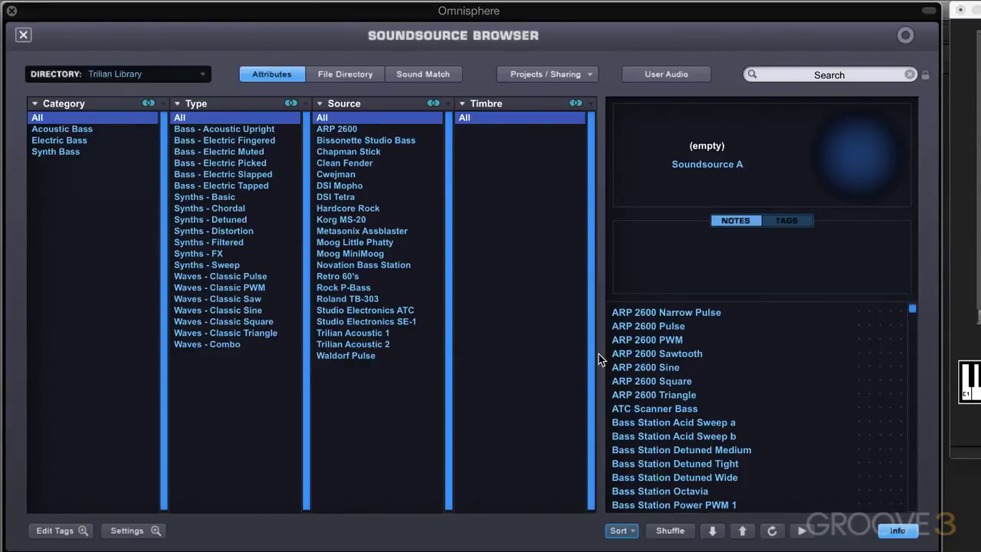
- Load the Trilian Ac 1 - Full Range ^ Character RR soundsource from the Bass - Acoustic Upright type and Trilian Acoustic 1 source
left_click(229, 128)
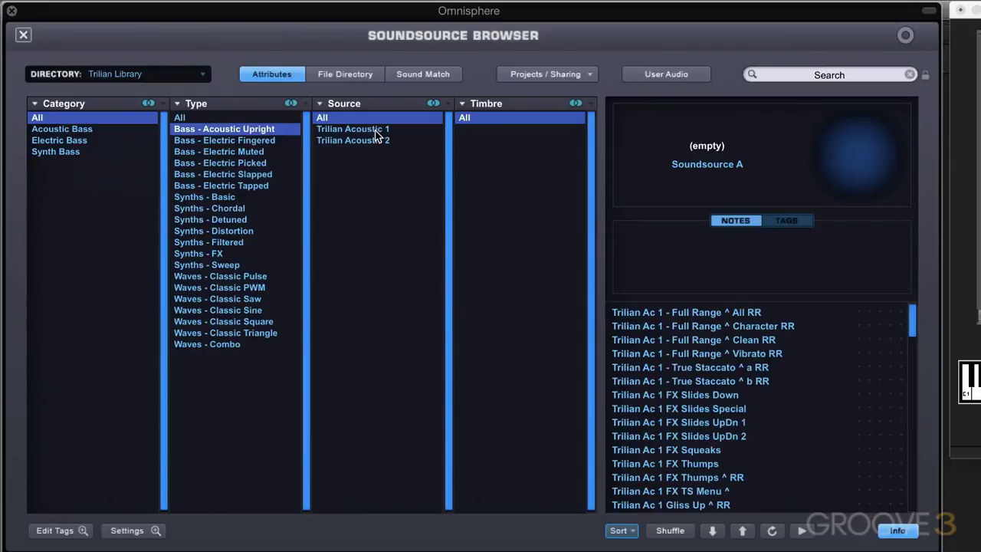
left_click(376, 131)
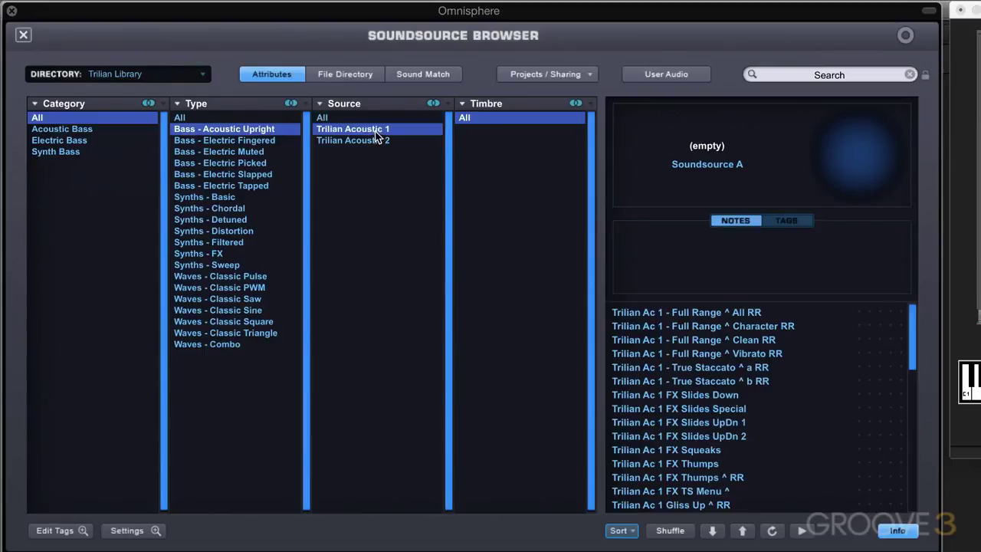
left_click(736, 327)
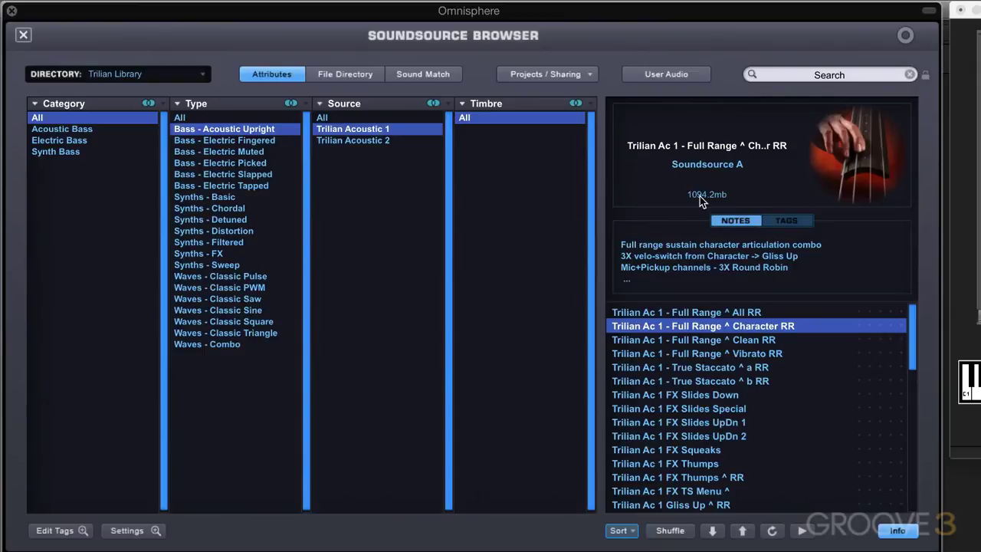
left_click(24, 34)
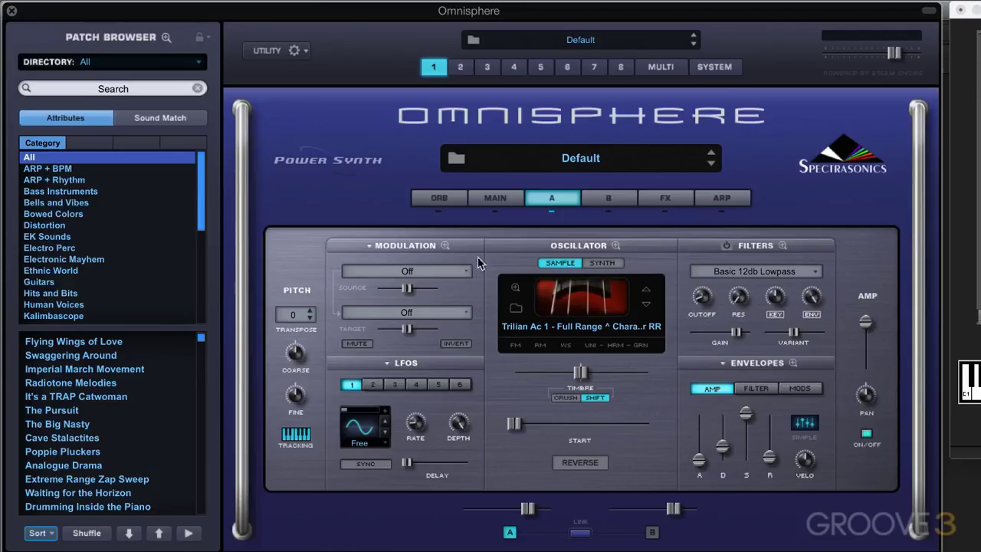
- Open the loaded soundsource's zoom view and lower the U-147 Tube Mic level to -inf dB
left_click(515, 291)
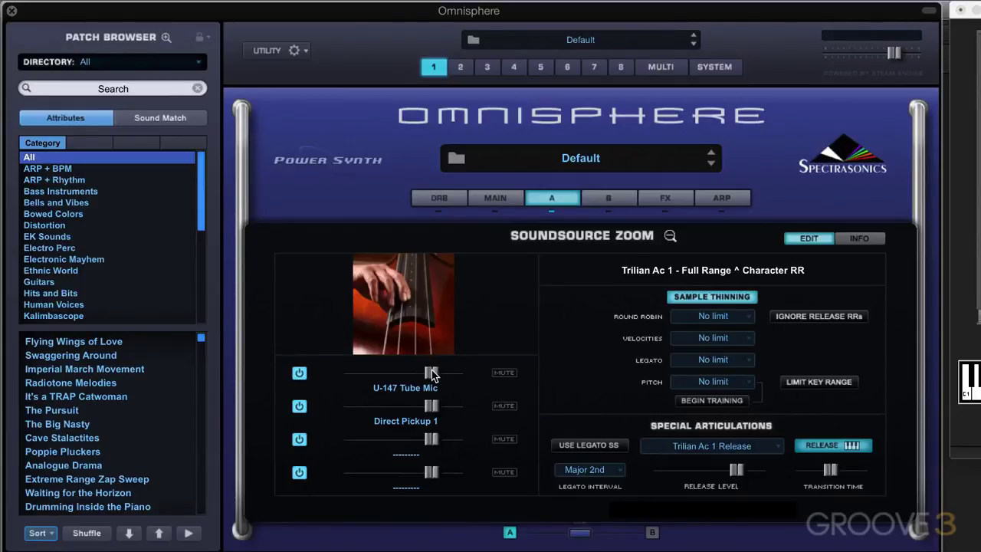
mouse_move(433, 374)
left_click_drag(433, 374, 337, 375)
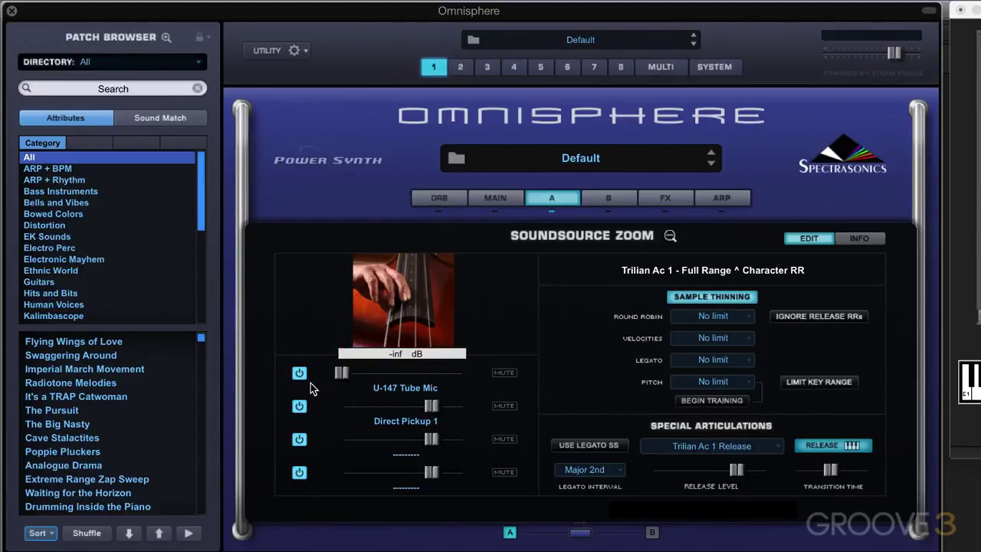
- Raise the U-147 Tube Mic level to about three quarters and lower Direct Pickup 1 to about the middle of its range
left_click(431, 408)
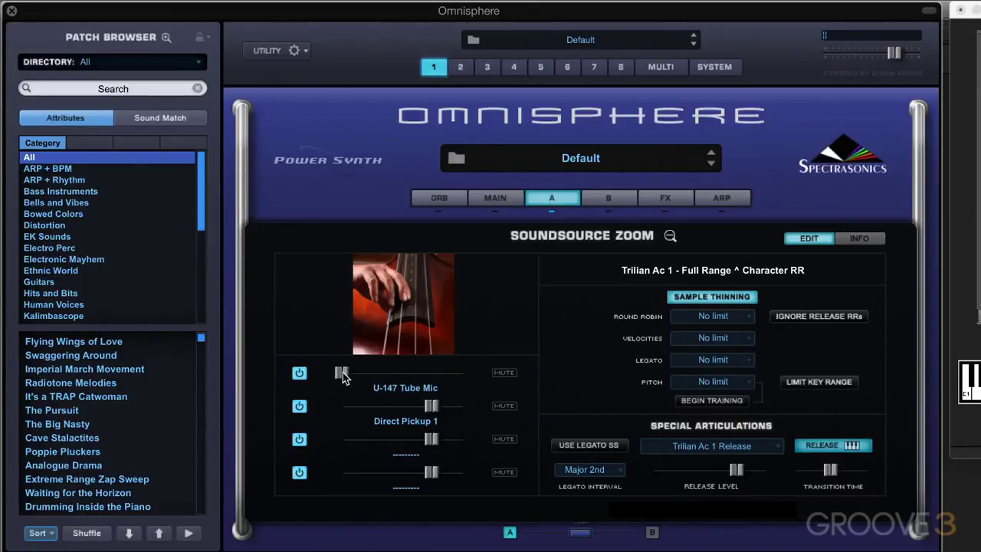
left_click(430, 408)
left_click_drag(427, 408, 406, 409)
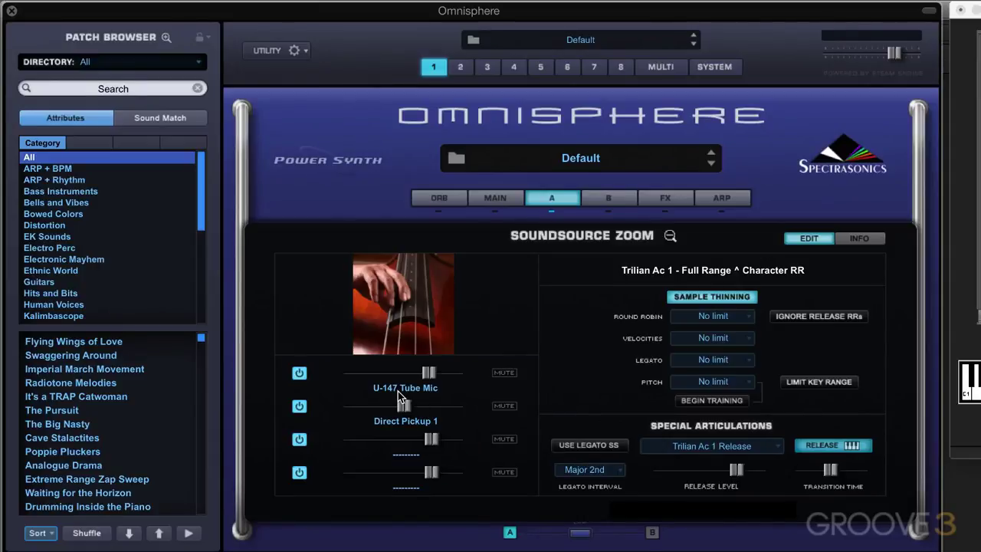
- Try switching the U-147 Tube Mic channel off and on, as well as muting and unmuting it
left_click(299, 373)
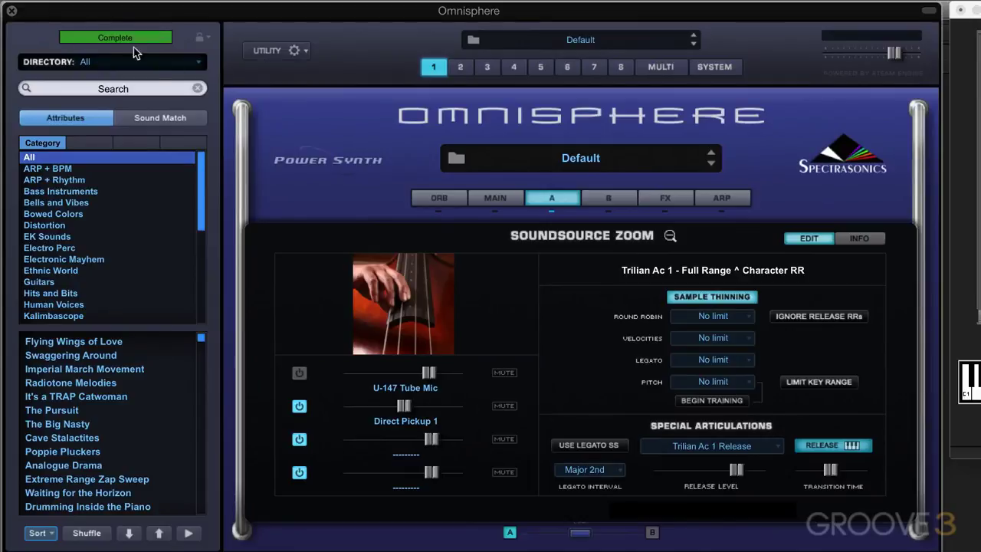
left_click(299, 373)
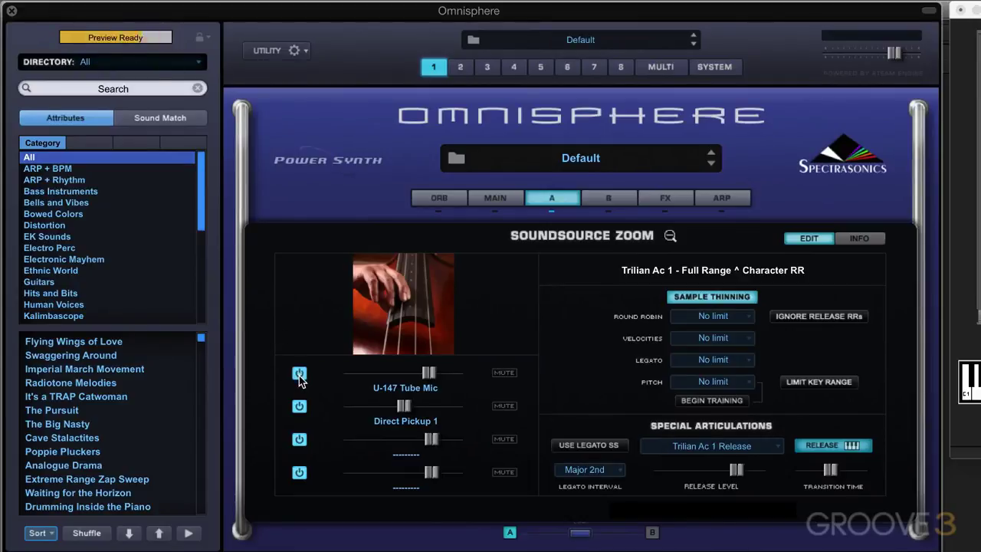
left_click(508, 374)
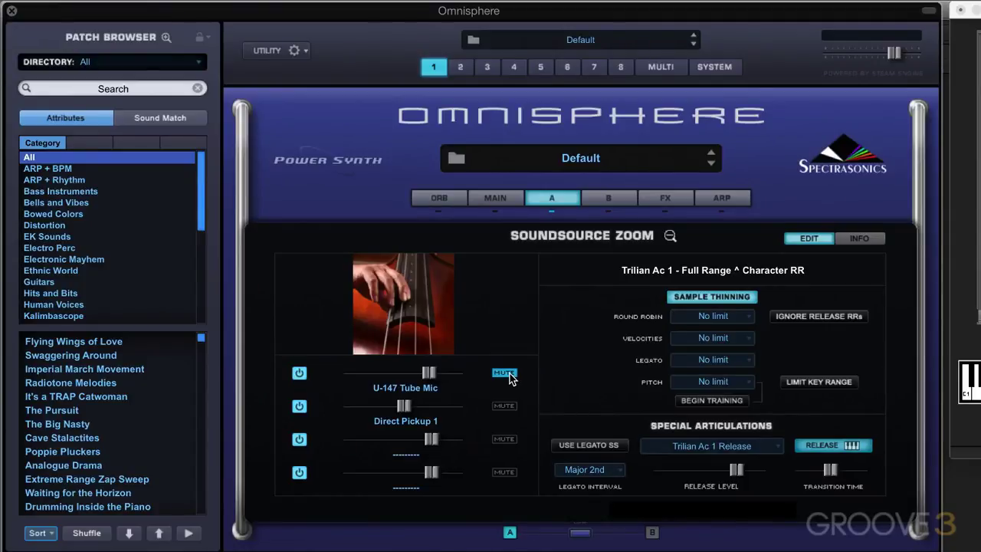
left_click(505, 374)
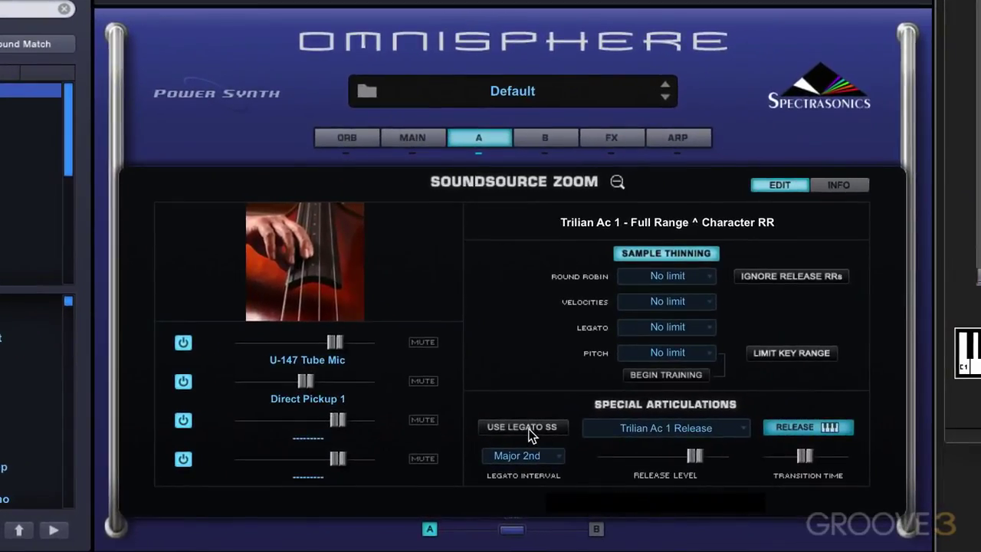
- Enable the legato soundsource and set the legato interval to Major 3rd
left_click(526, 428)
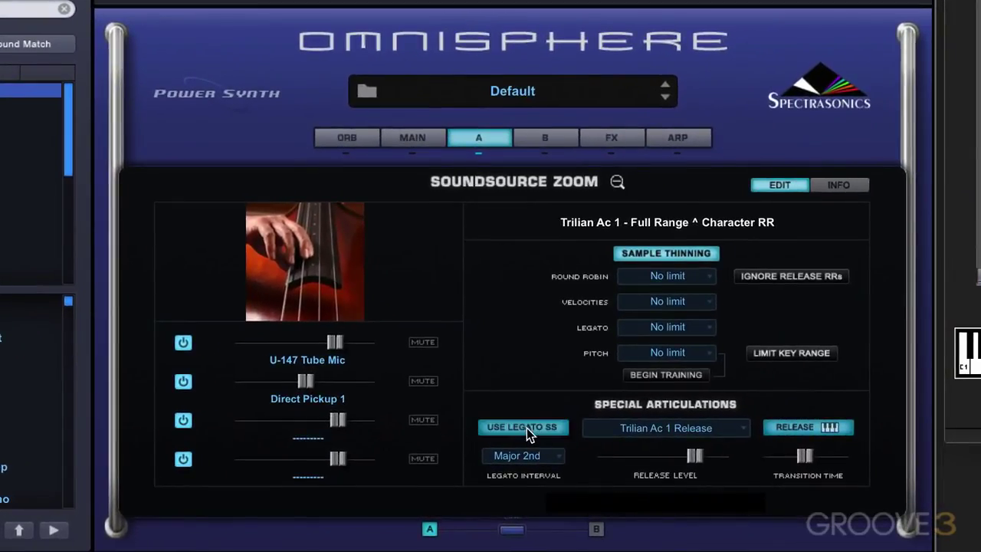
left_click(554, 457)
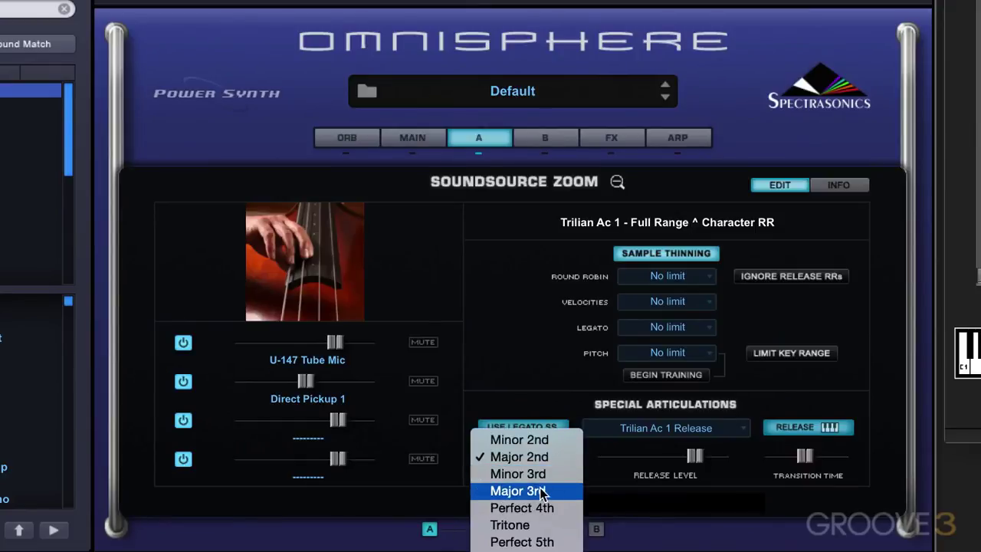
left_click(540, 490)
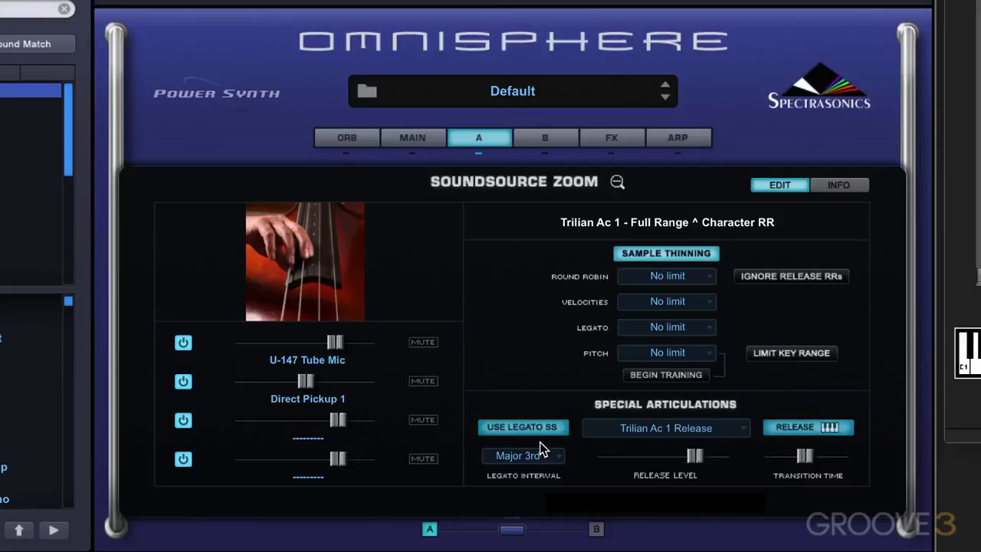
- Look at the patch's main settings, including Solo, and return to layer A's soundsource zoom view
left_click(414, 138)
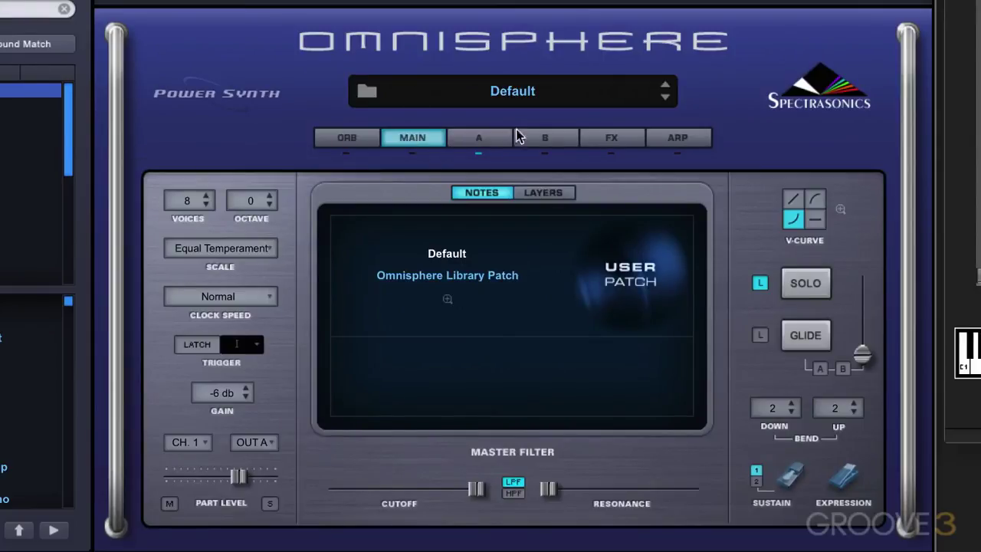
left_click(475, 139)
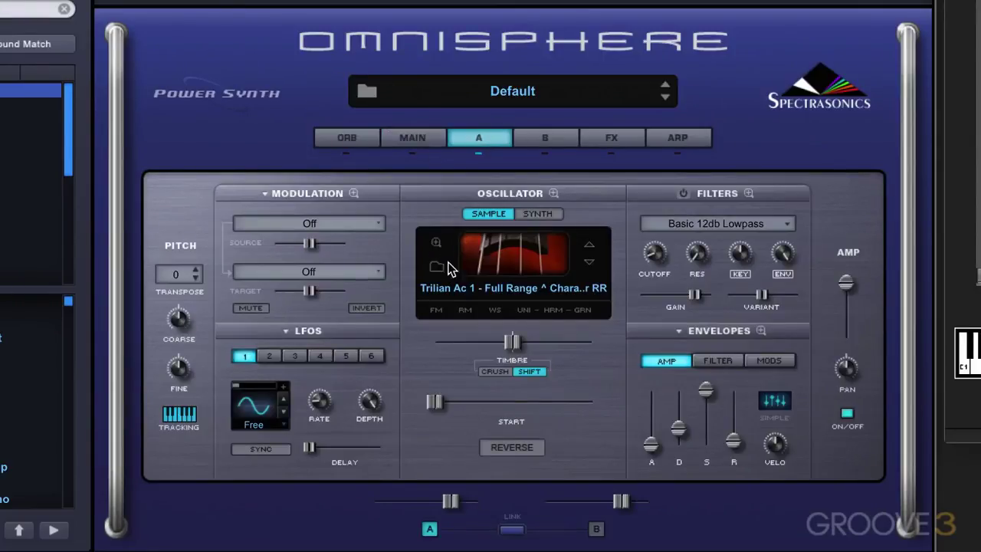
left_click(436, 243)
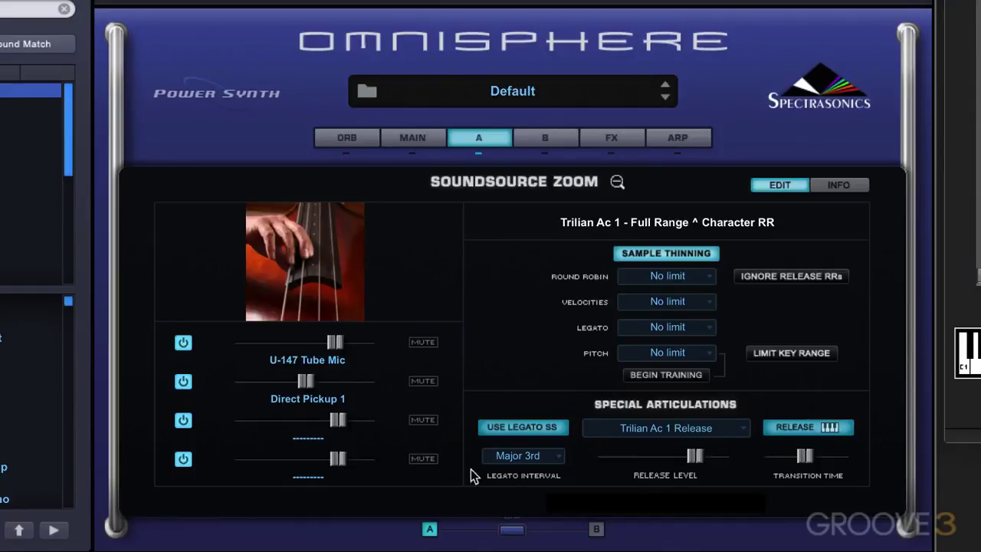
- Turn off sample thinning and raise the release level to its maximum
left_click(554, 428)
left_click(554, 429)
left_click(679, 253)
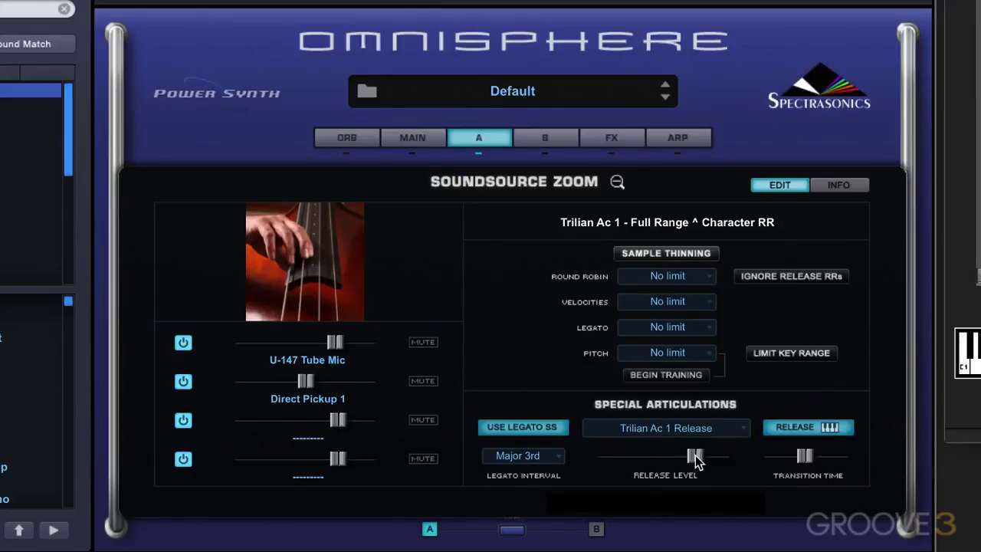
left_click_drag(694, 456, 755, 459)
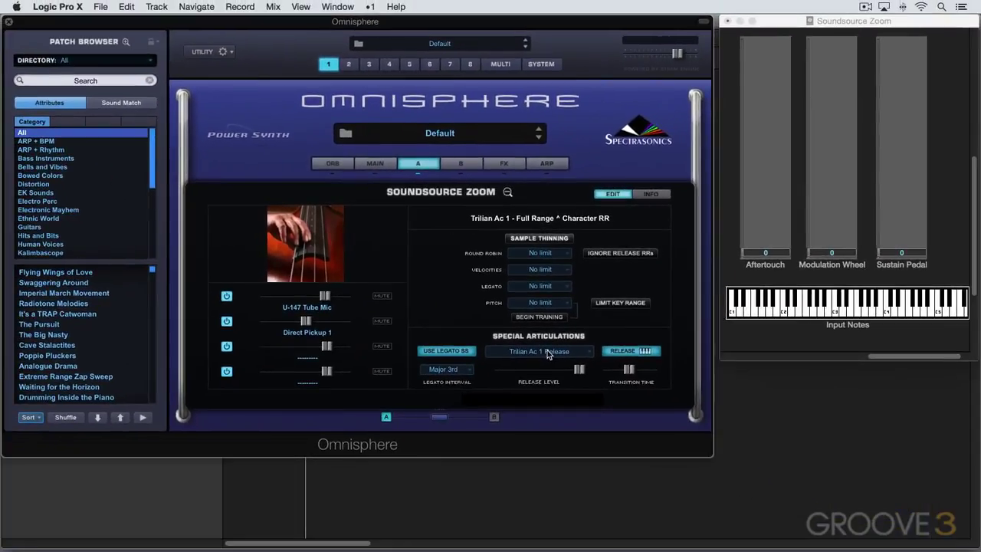
- Set the release soundsource to Chapman Stick Release after trying Ruby Moon Release, and lower the release level to about mid-range
left_click(671, 432)
left_click(671, 433)
left_click(541, 351)
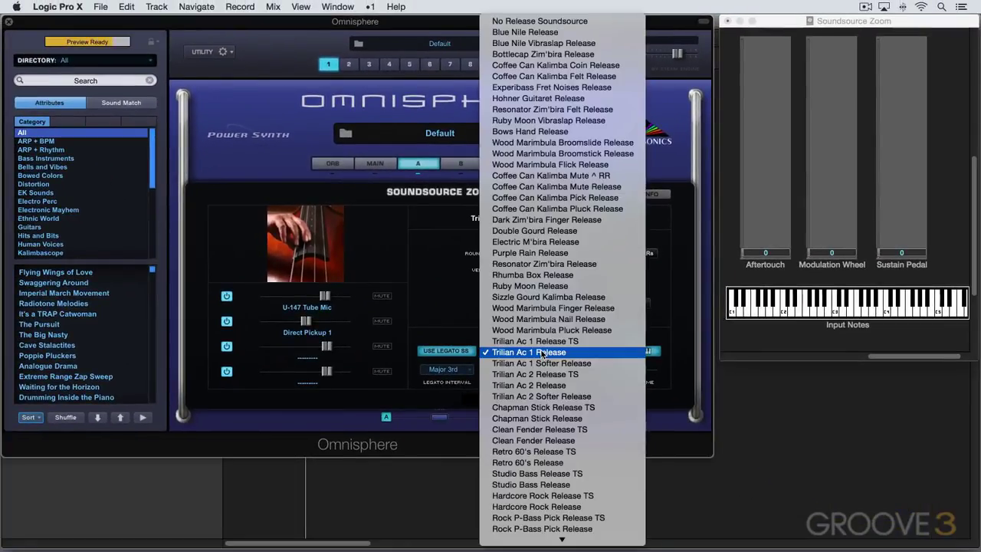
left_click(535, 289)
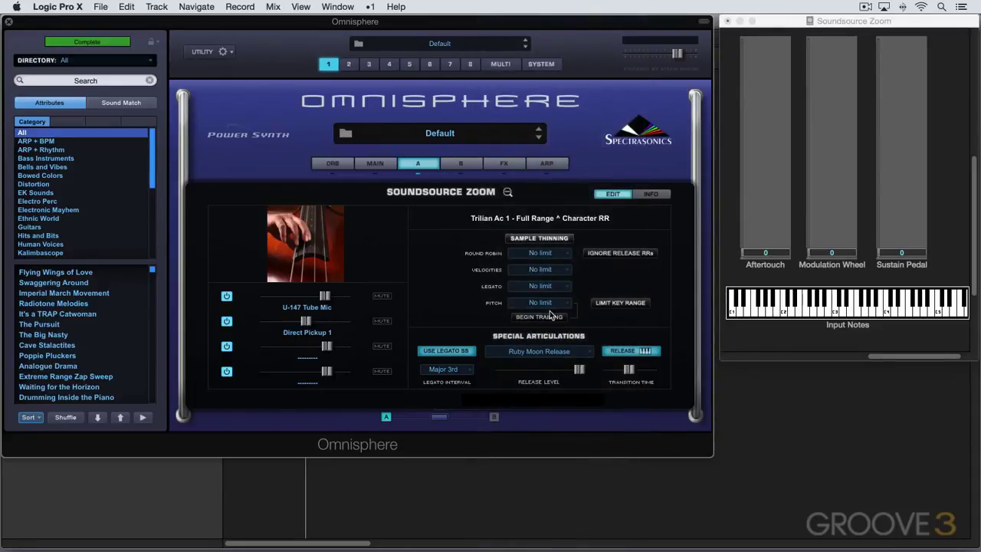
left_click(555, 353)
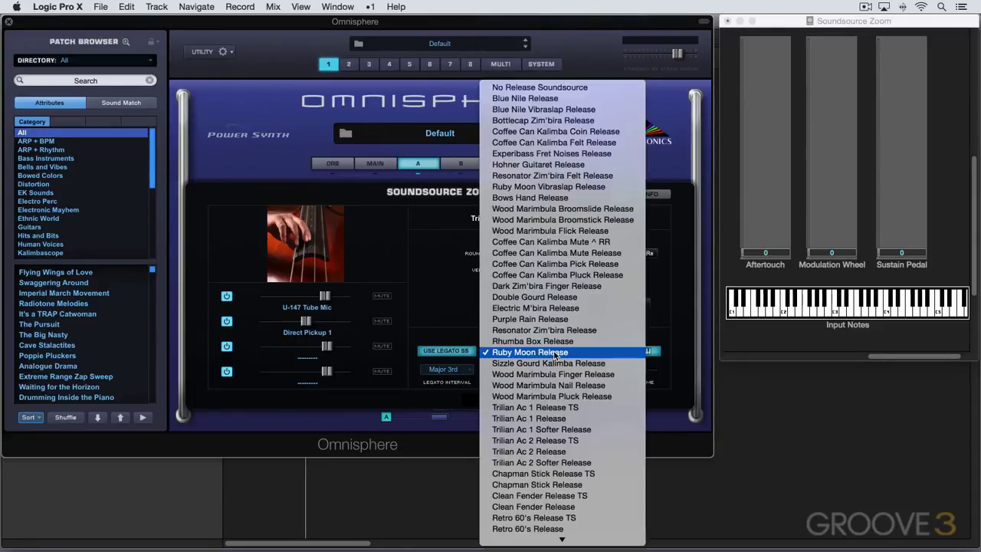
left_click(548, 485)
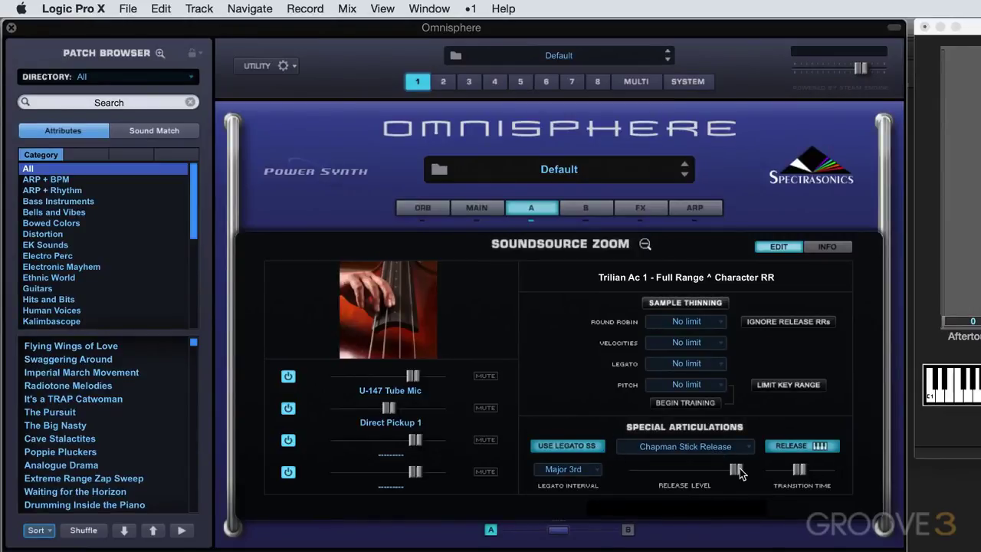
left_click_drag(737, 469, 677, 470)
- Turn off the Release option and try the transition time at a lower setting and at its maximum
left_click(820, 451)
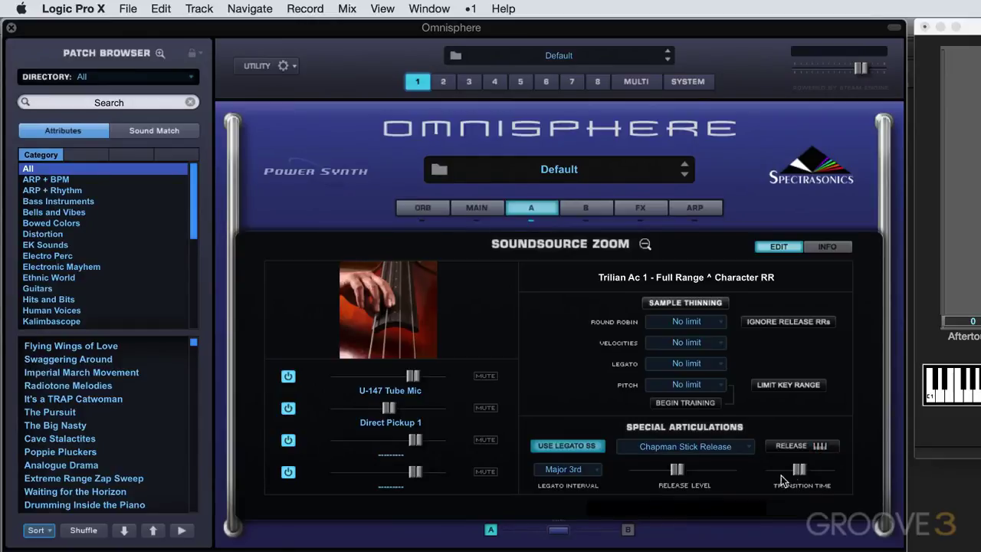
left_click_drag(799, 470, 780, 484)
left_click_drag(782, 472, 852, 471)
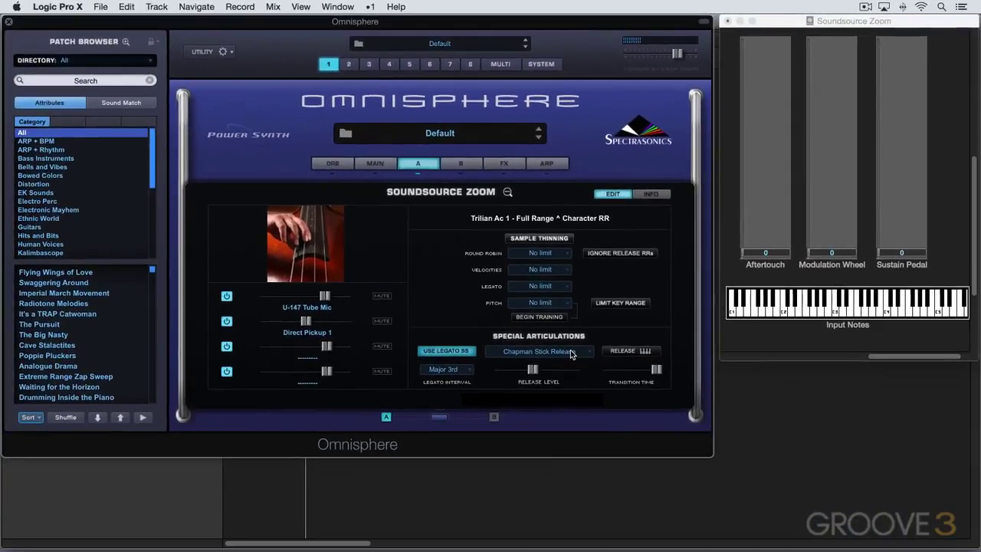
- Set the release soundsource to TR-Classic Mute Release
left_click(728, 446)
scroll(571, 360, "down", 1)
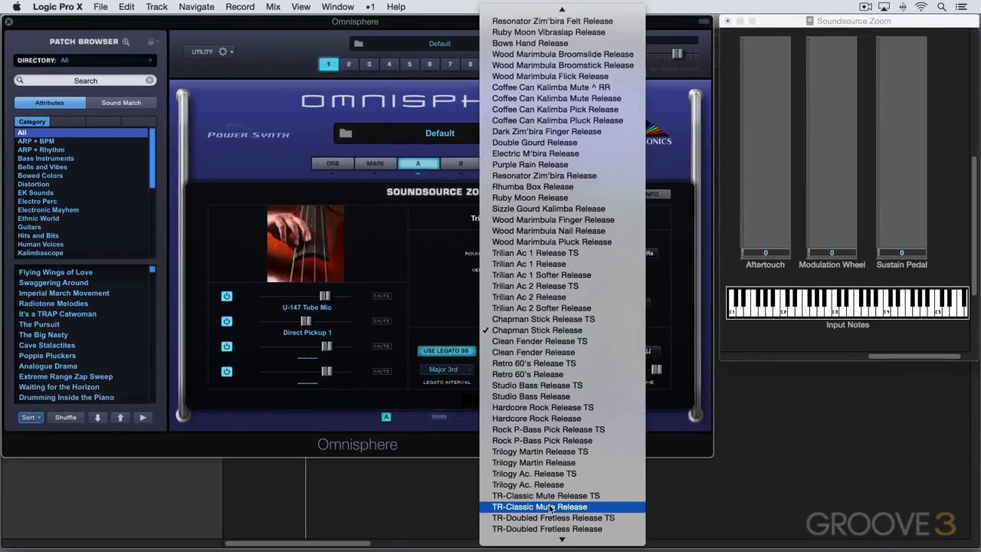
left_click(550, 506)
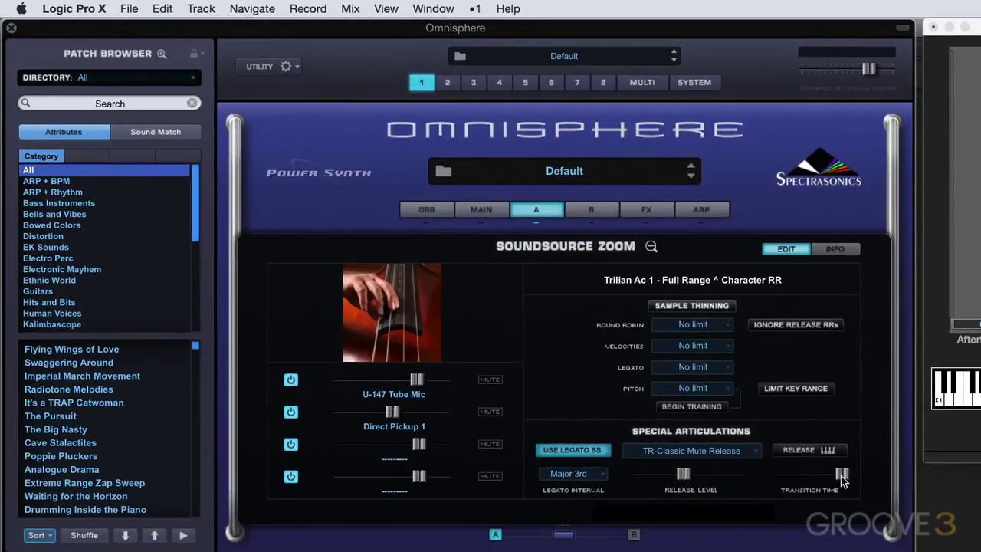
- Turn the Release option back on and bring the transition time to about the middle of its range
left_click(833, 449)
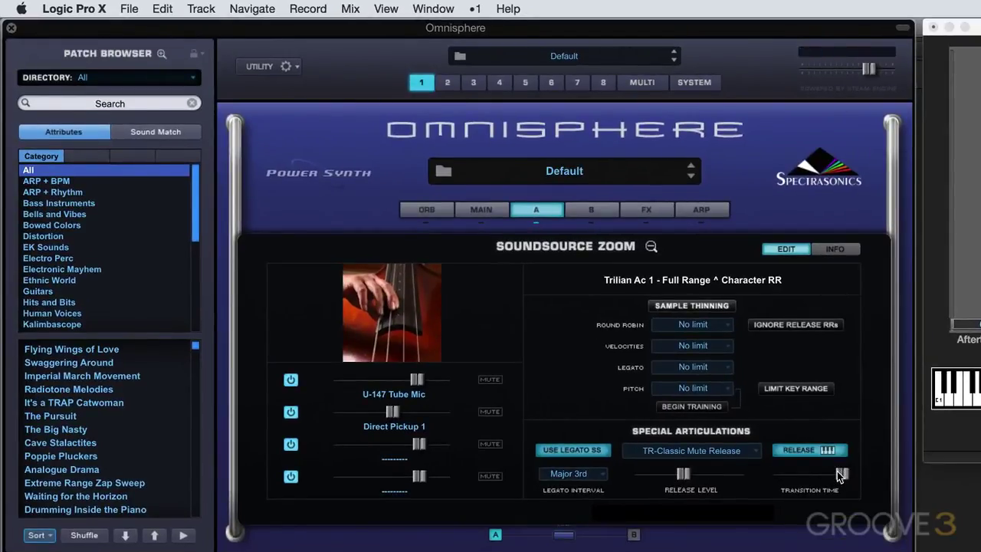
left_click_drag(841, 474, 806, 474)
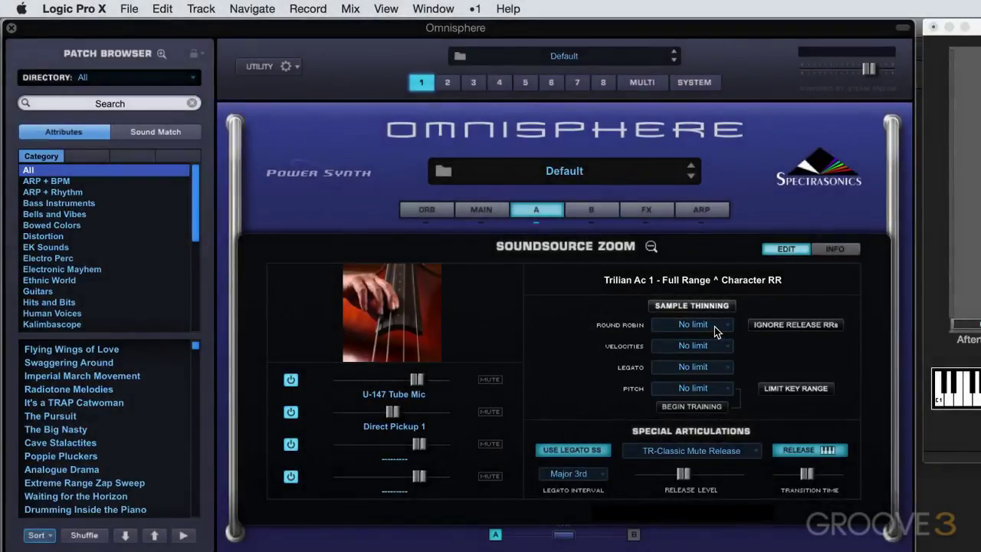
- Review the Round Robin sample thinning limits, and try Ignore Release RRs before switching it back off
left_click(714, 326)
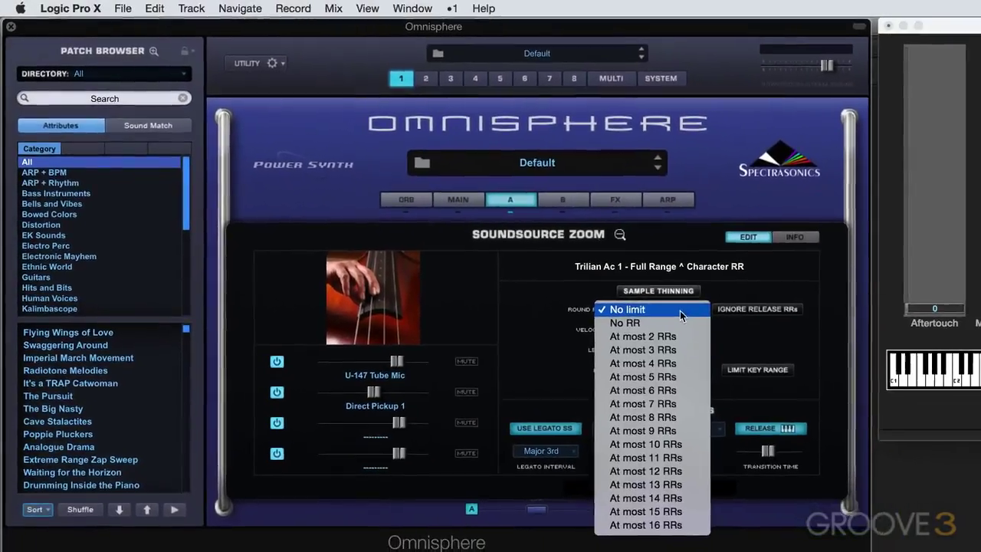
left_click(824, 293)
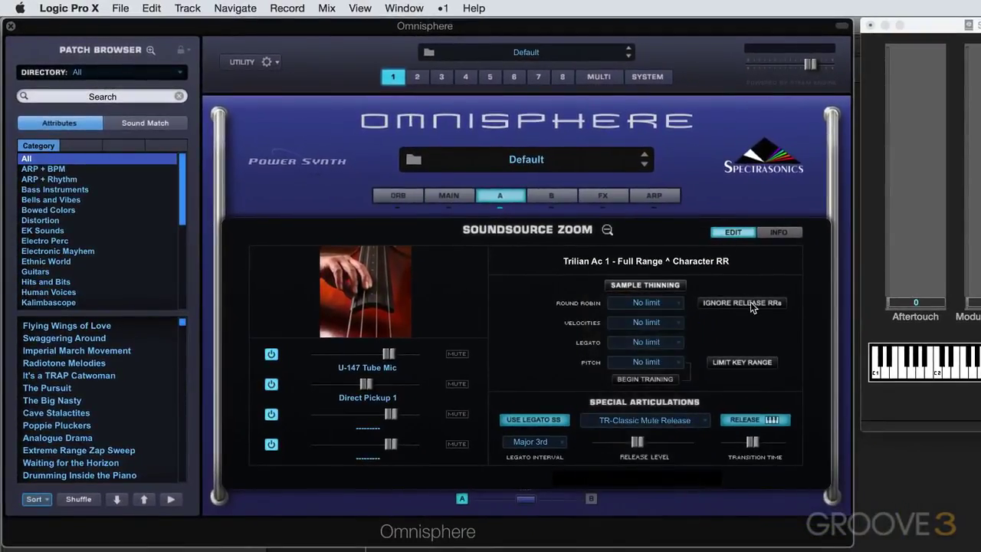
left_click(756, 302)
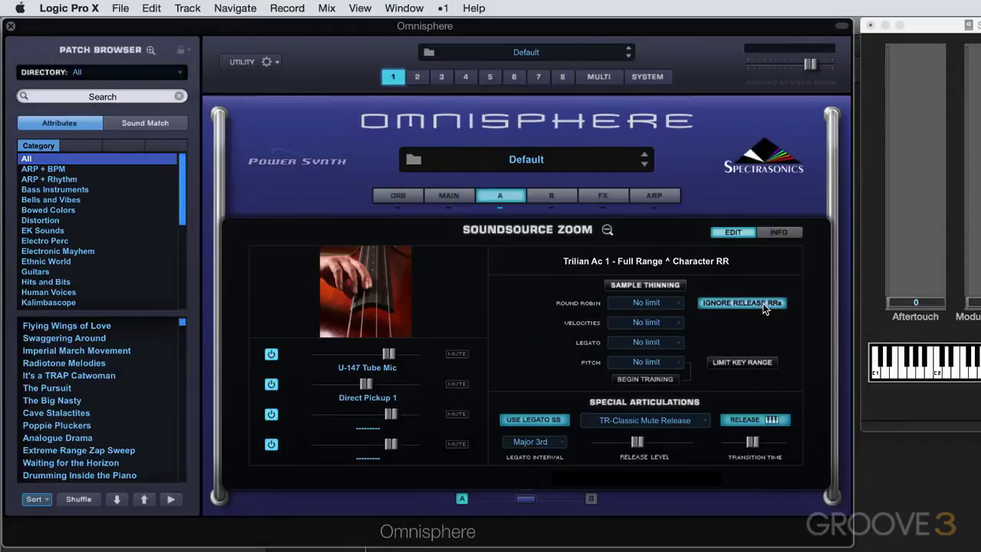
left_click(762, 302)
- Examine the available Velocities and Legato limits for sample thinning, leaving both at No limit
left_click(643, 323)
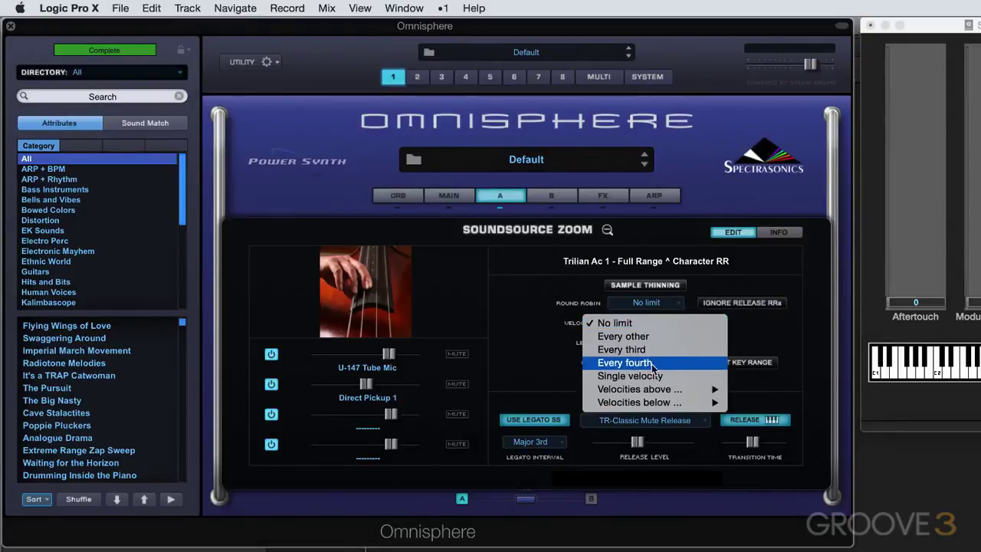
left_click(747, 332)
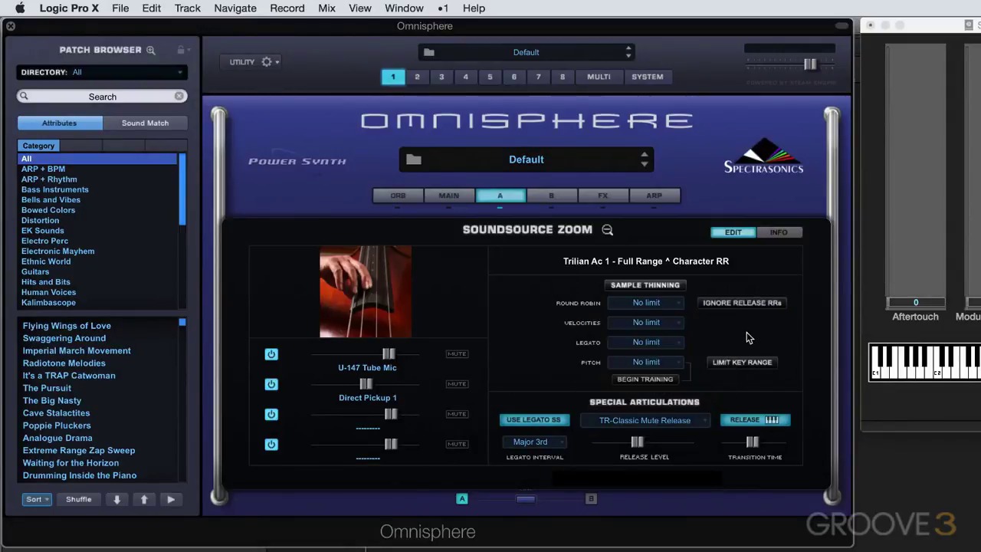
left_click(673, 348)
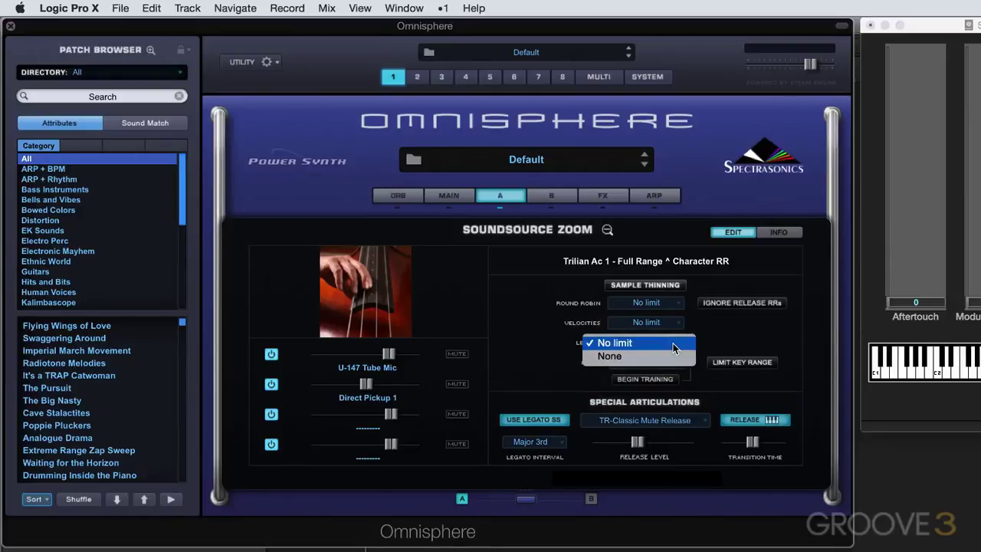
left_click(724, 332)
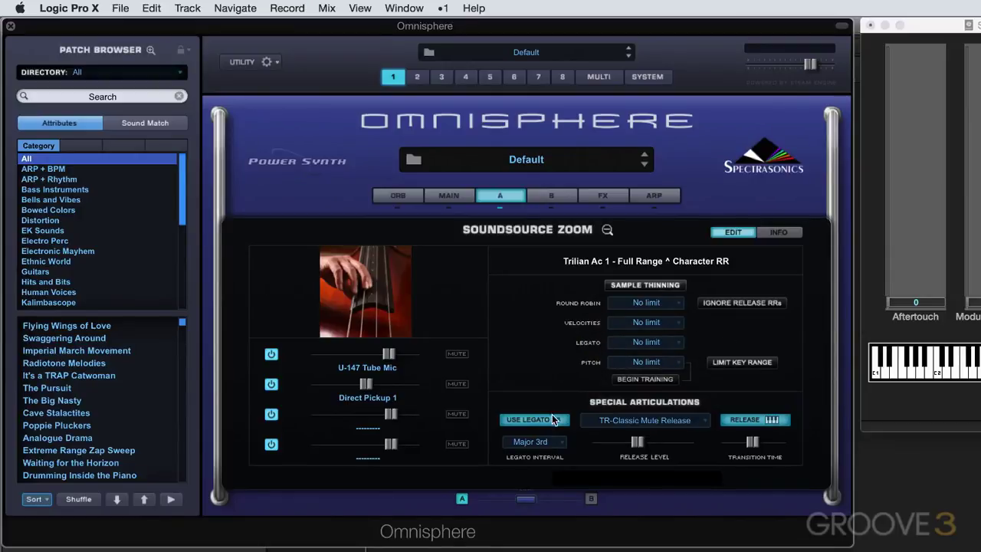
left_click(654, 340)
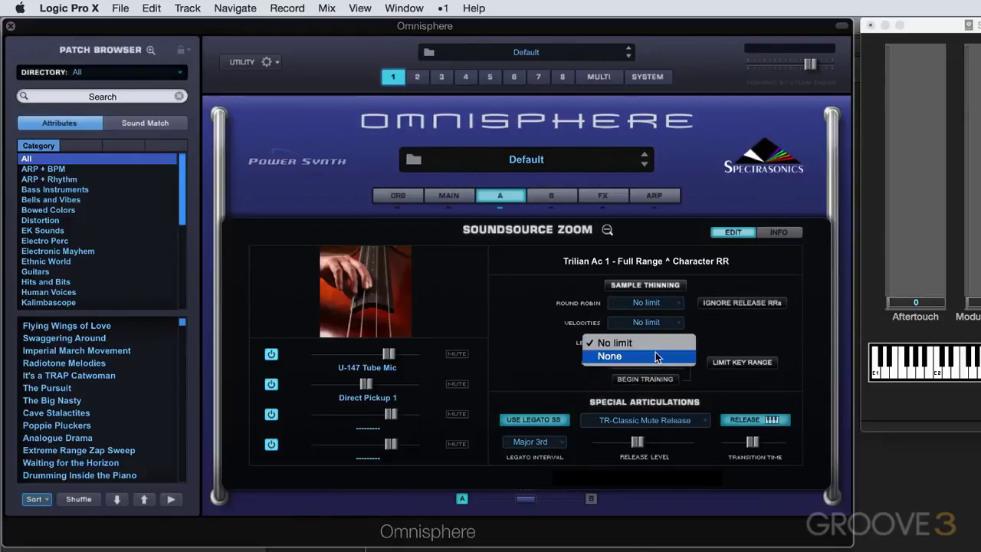
left_click(740, 336)
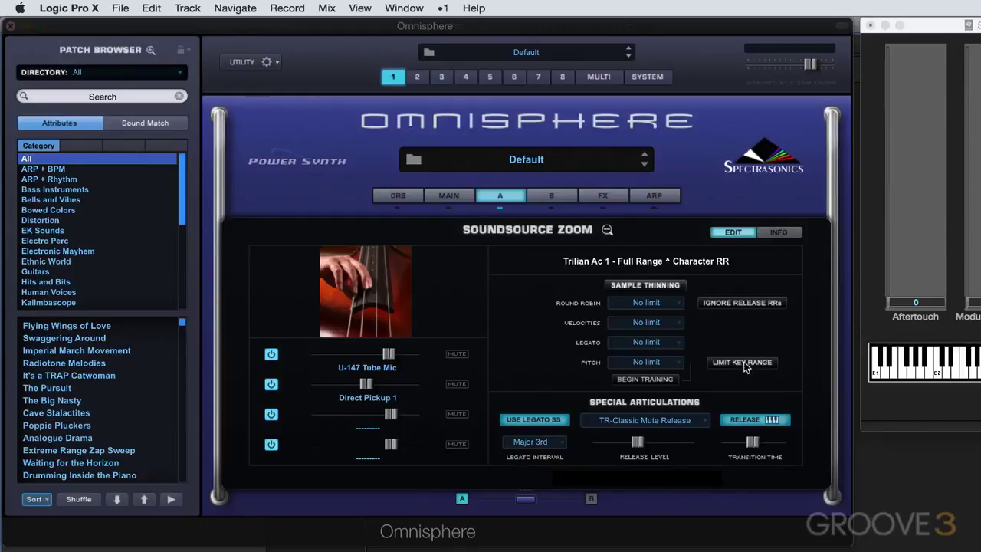
- Read through the bass soundsource's info description, and leave Soundsource Zoom for layer A's main oscillator view
left_click(780, 233)
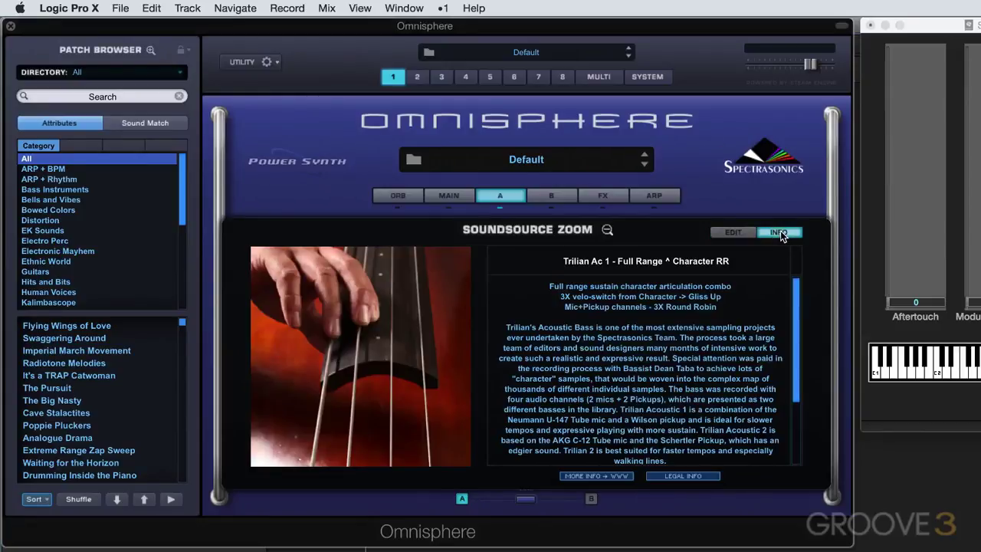
scroll(795, 363, "down", 5)
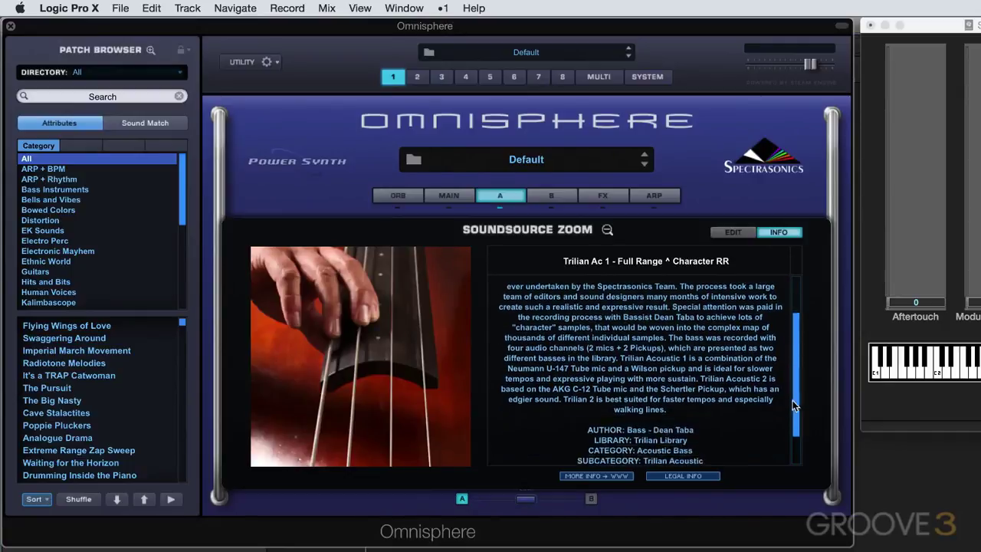
scroll(794, 329, "up", 5)
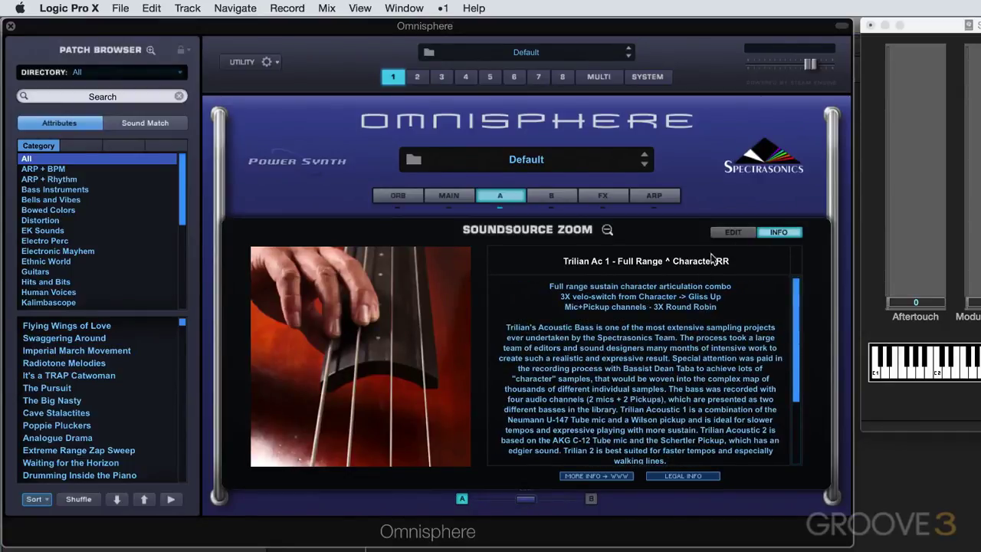
left_click(742, 233)
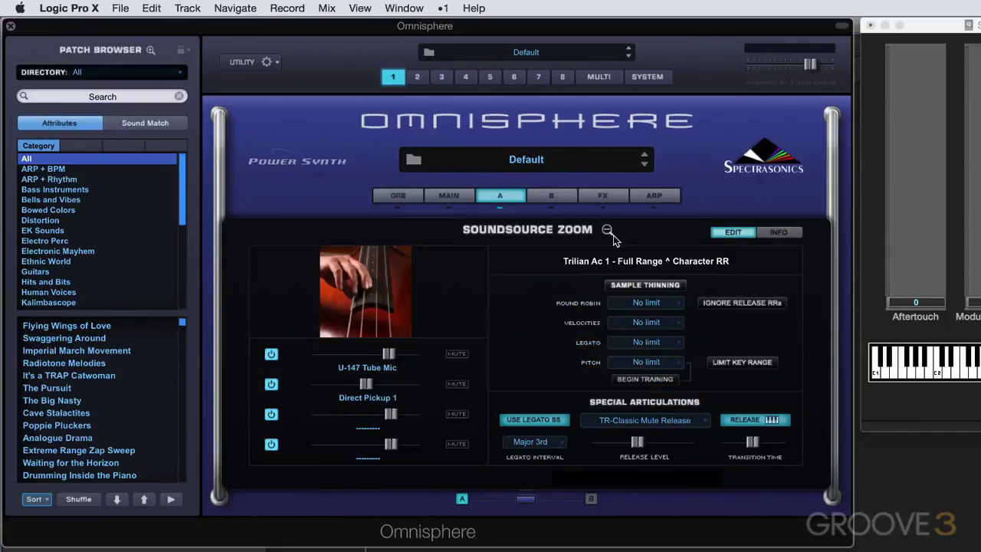
left_click(606, 231)
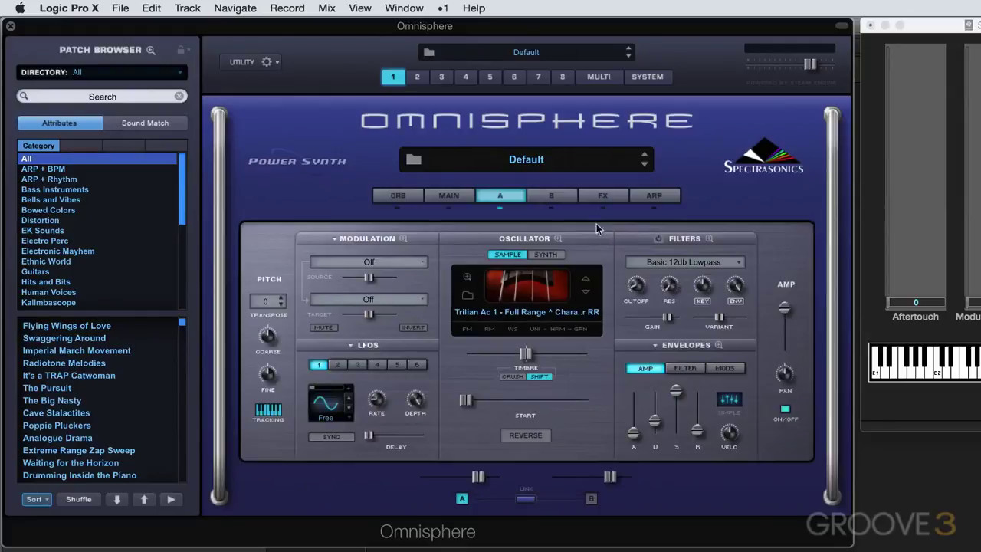